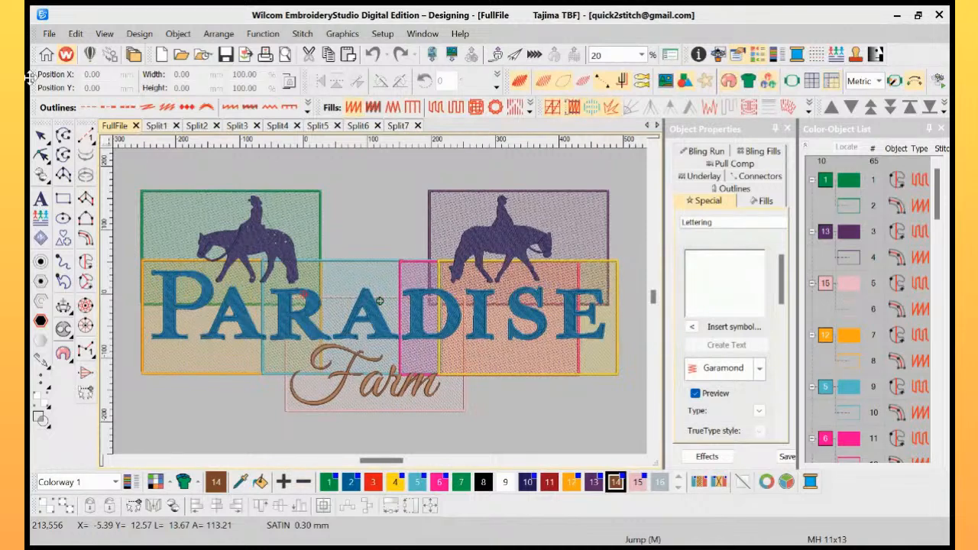
# Step: Draw a rectangle about 755 by 343 mm around the whole Paradise Farm design and convert it to a Run outline
pyautogui.click(64, 199)
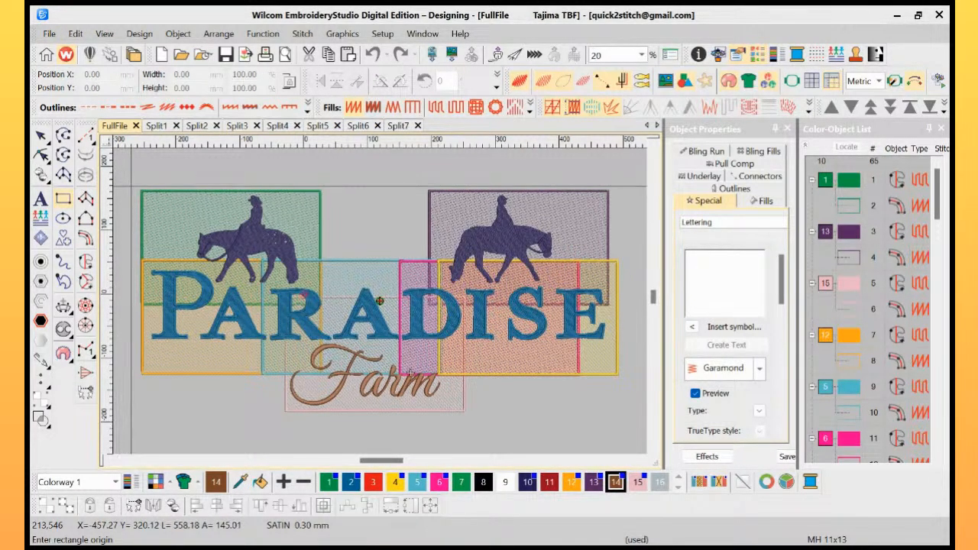
pyautogui.click(138, 188)
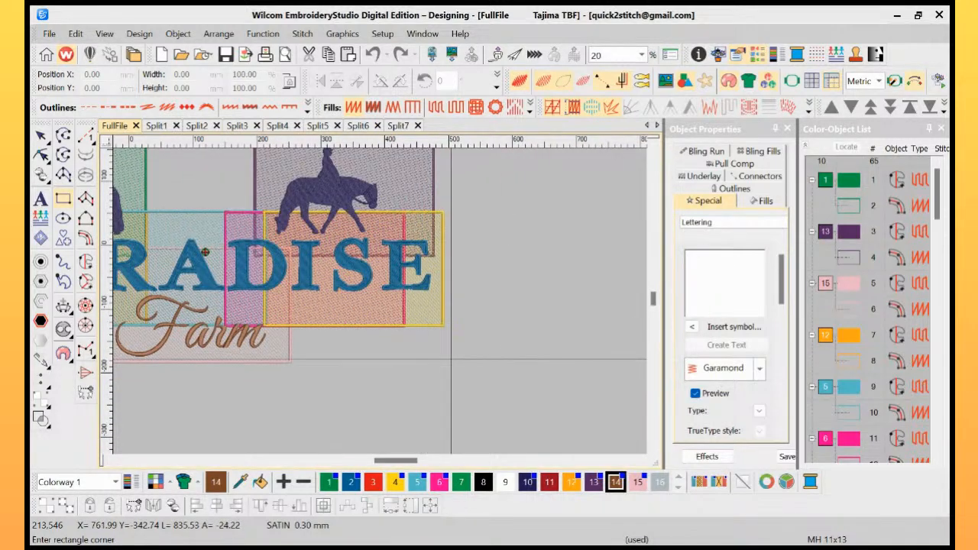
pyautogui.click(447, 359)
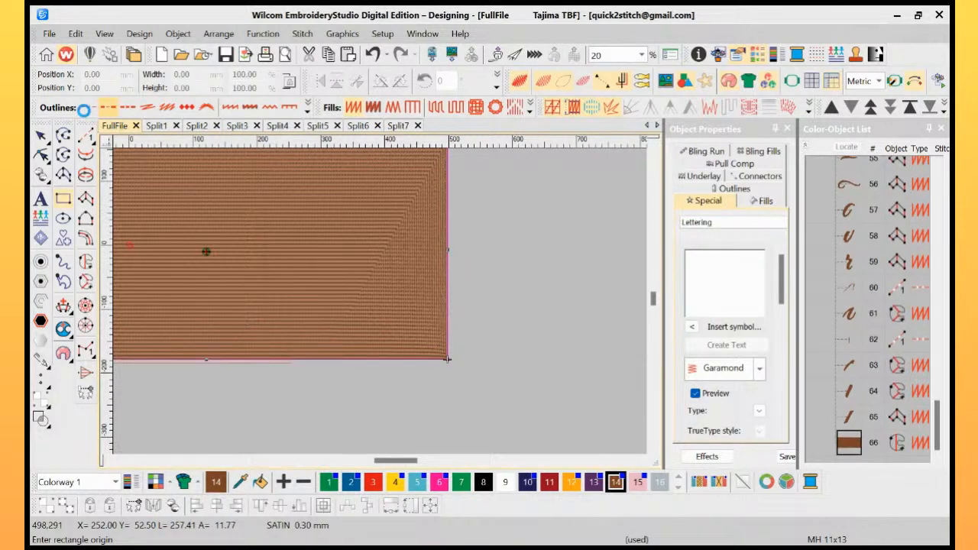
pyautogui.press('Escape')
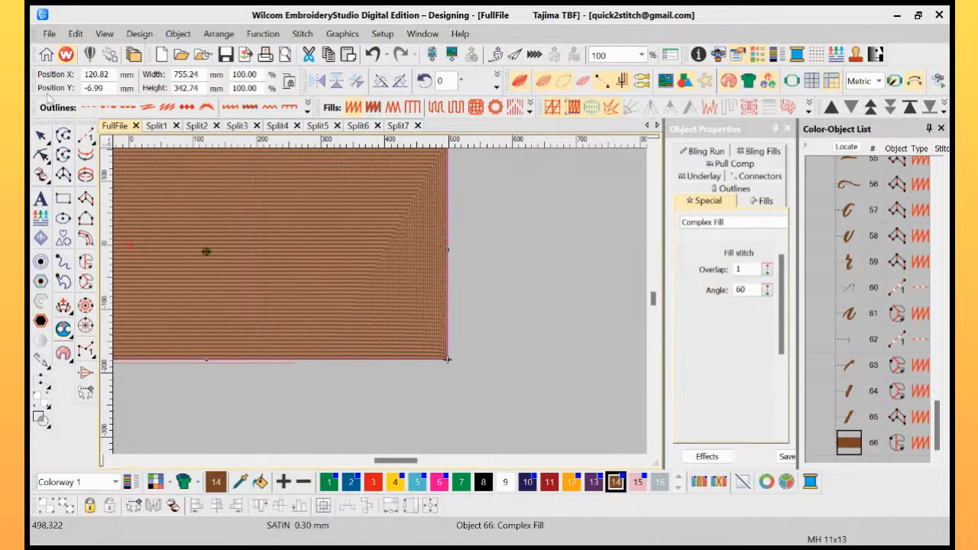
pyautogui.click(89, 108)
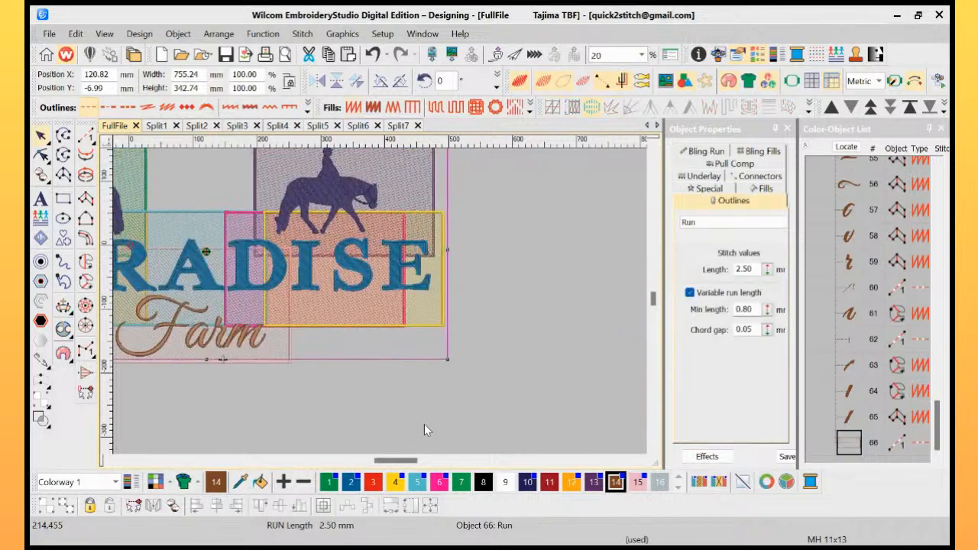
# Step: Select all hoop-area rectangles and their borders, objects 1 to 14, and hide them from the design view
pyautogui.click(110, 461)
pyautogui.click(110, 461)
pyautogui.click(110, 461)
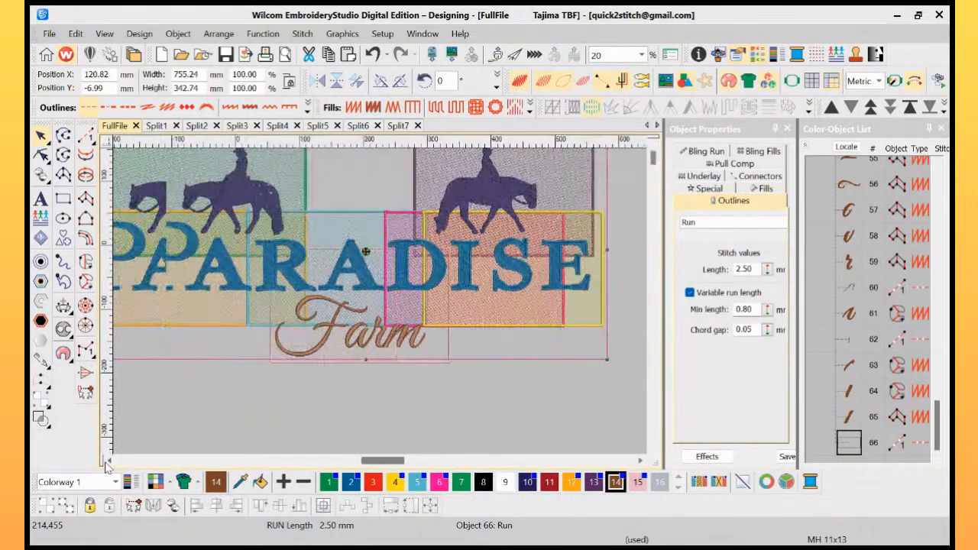
pyautogui.click(655, 146)
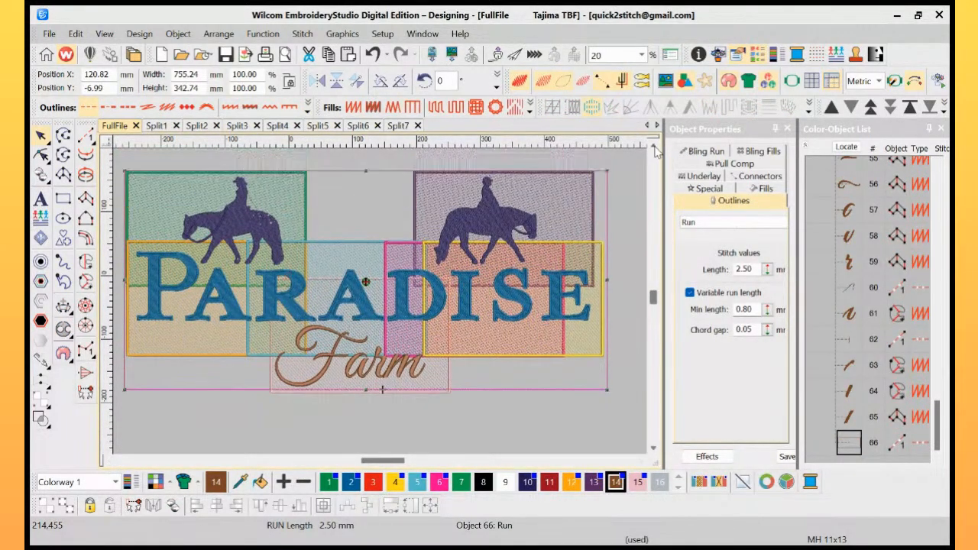
pyautogui.click(655, 145)
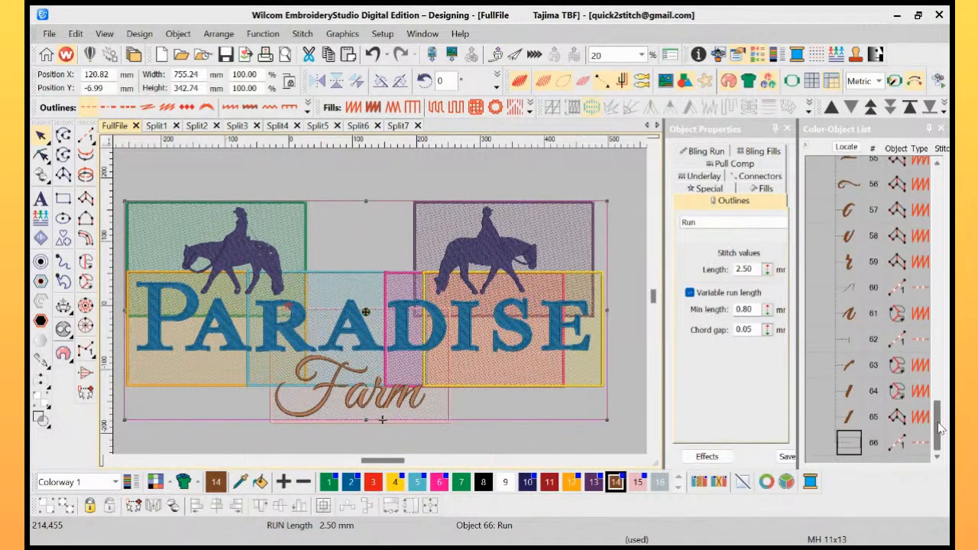
pyautogui.moveTo(937, 422); pyautogui.dragTo(936, 188)
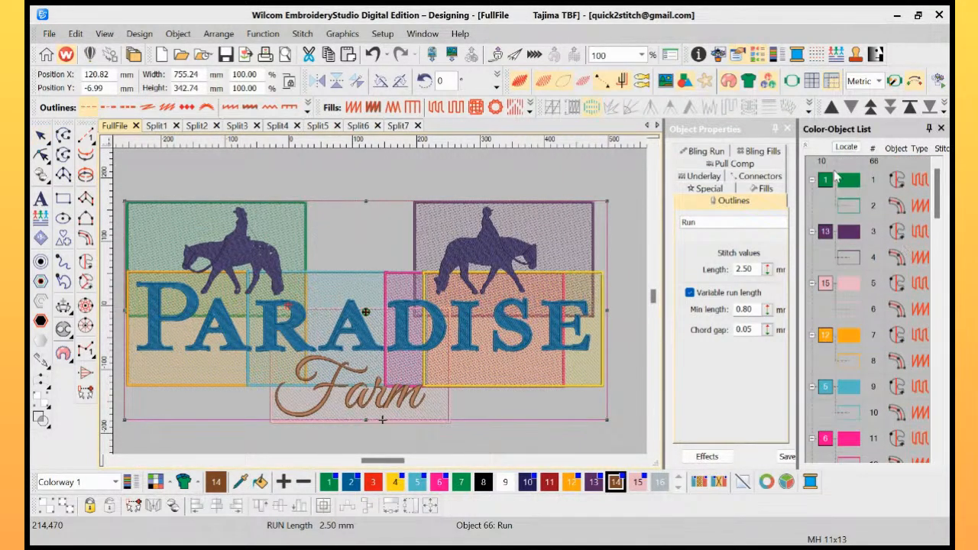
pyautogui.click(836, 178)
pyautogui.moveTo(940, 194); pyautogui.dragTo(939, 224)
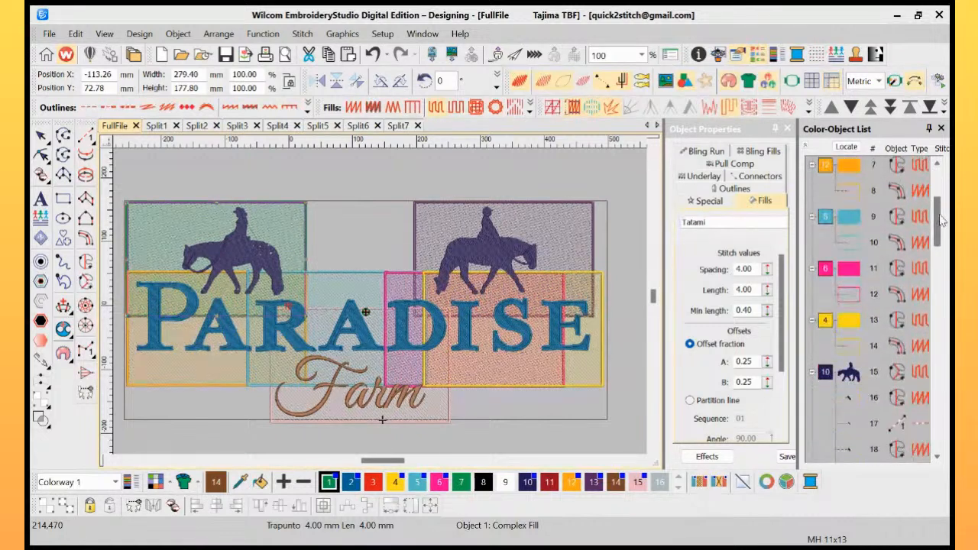
pyautogui.keyDown('shift'); pyautogui.click(849, 348); pyautogui.keyUp('shift')
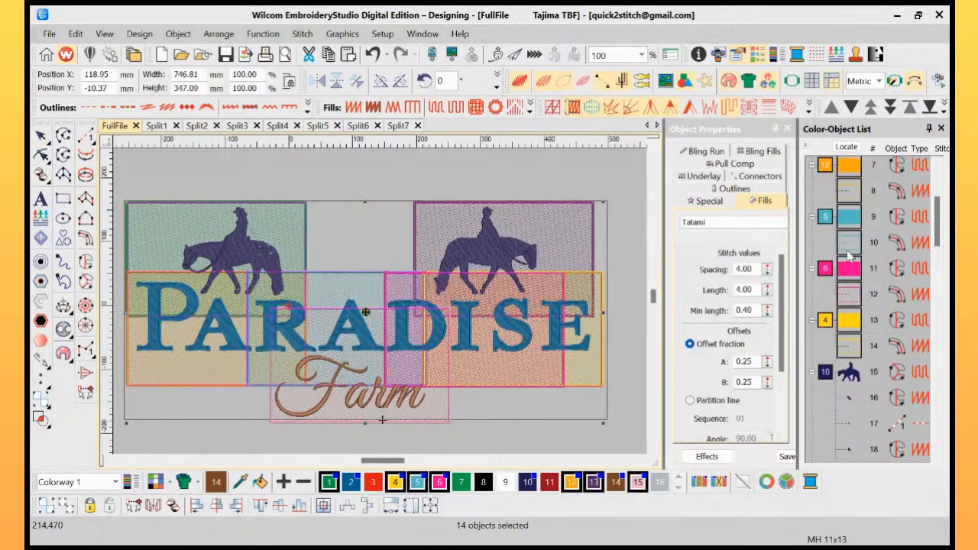
pyautogui.press('Delete')
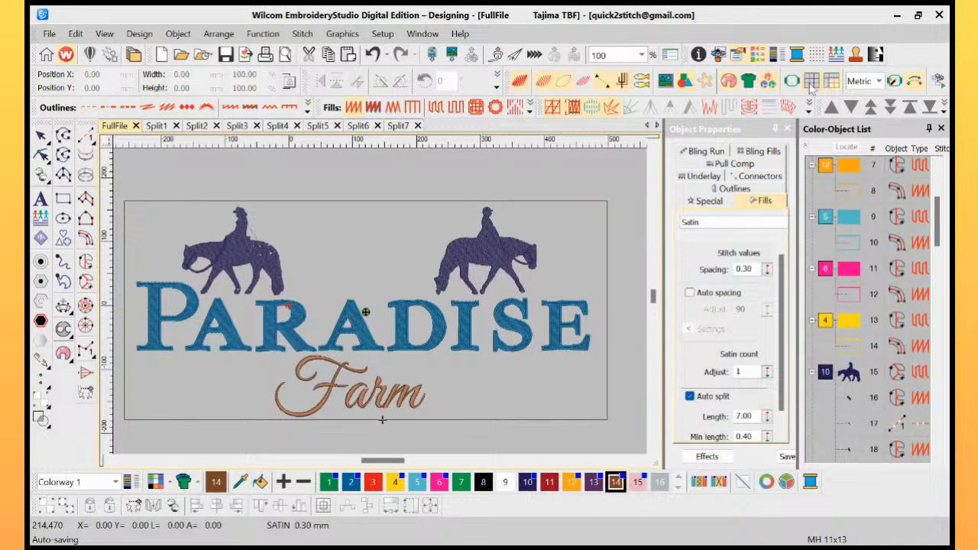
# Step: Inspect the orange hoop area's fill and border objects, redisplay all hoop areas, and clear the selection
pyautogui.click(855, 189)
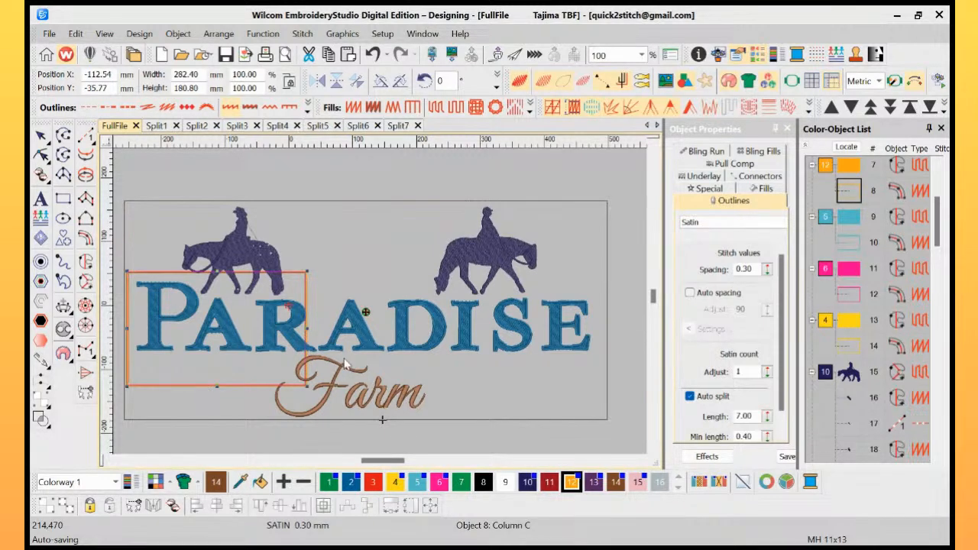
pyautogui.click(847, 167)
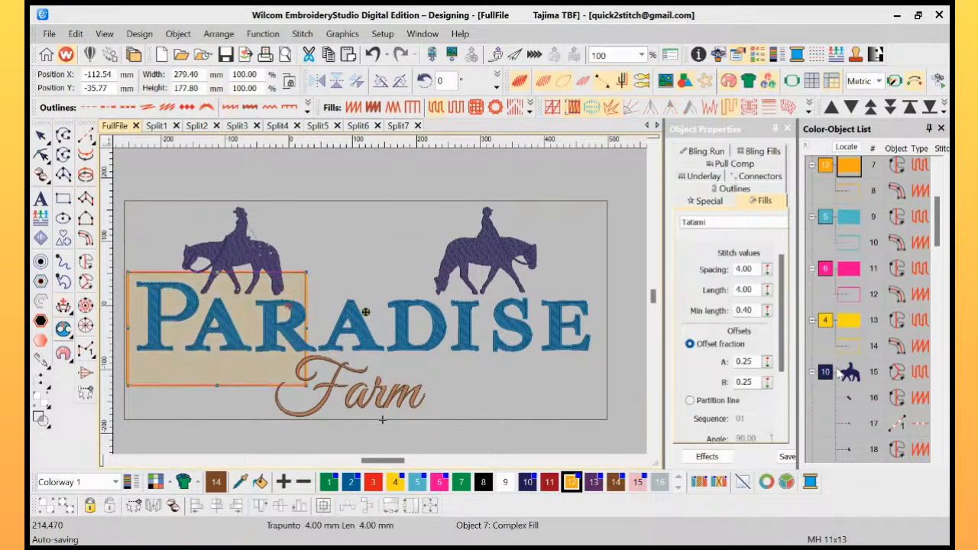
pyautogui.click(850, 192)
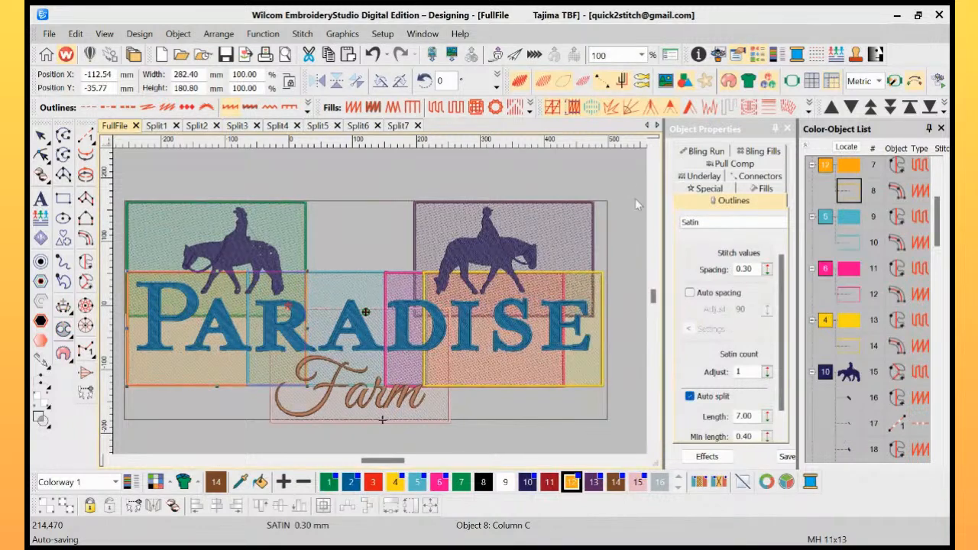
pyautogui.click(611, 172)
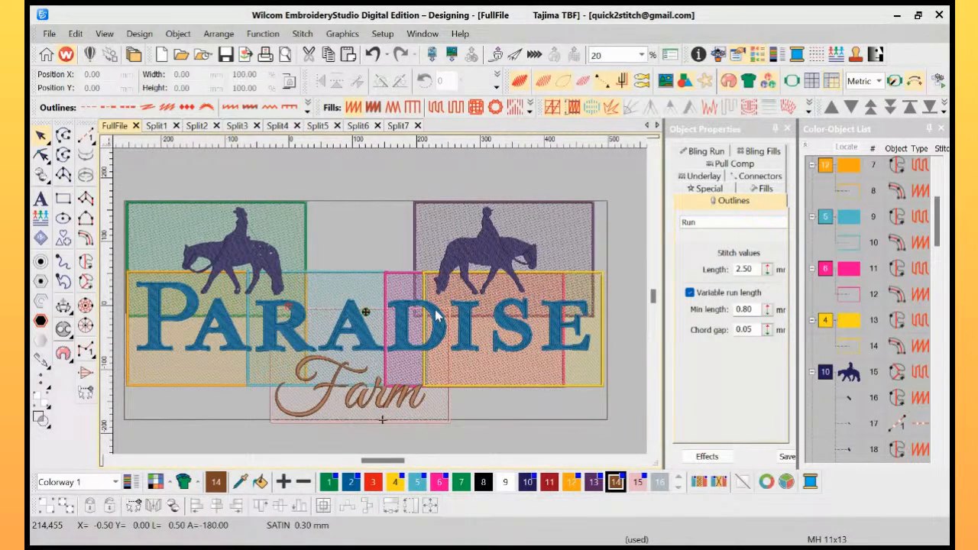
# Step: Compare the magenta hoop area with a vertical guide placed at the yellow hoop area's left edge, and remove the guide
pyautogui.click(424, 150)
pyautogui.moveTo(377, 237); pyautogui.dragTo(454, 382)
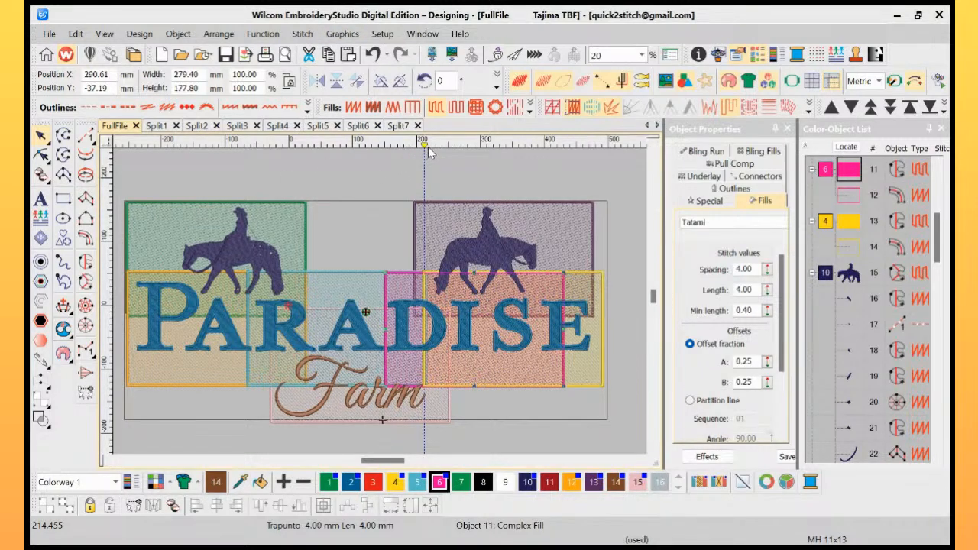
pyautogui.moveTo(423, 152); pyautogui.dragTo(419, 145)
# Step: Select the horse-and-rider group above the letter P, and review the split designs from Split1 through Split7
pyautogui.click(246, 242)
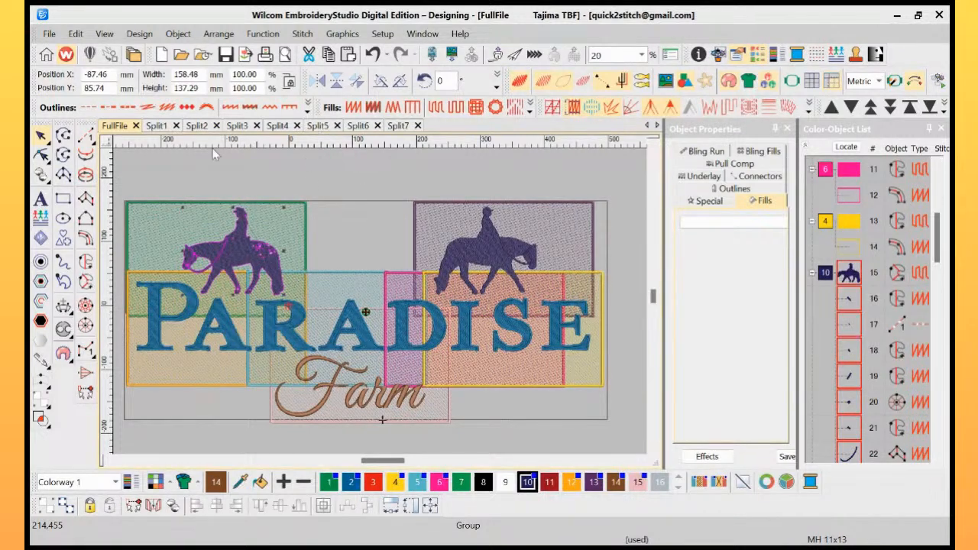
pyautogui.click(163, 129)
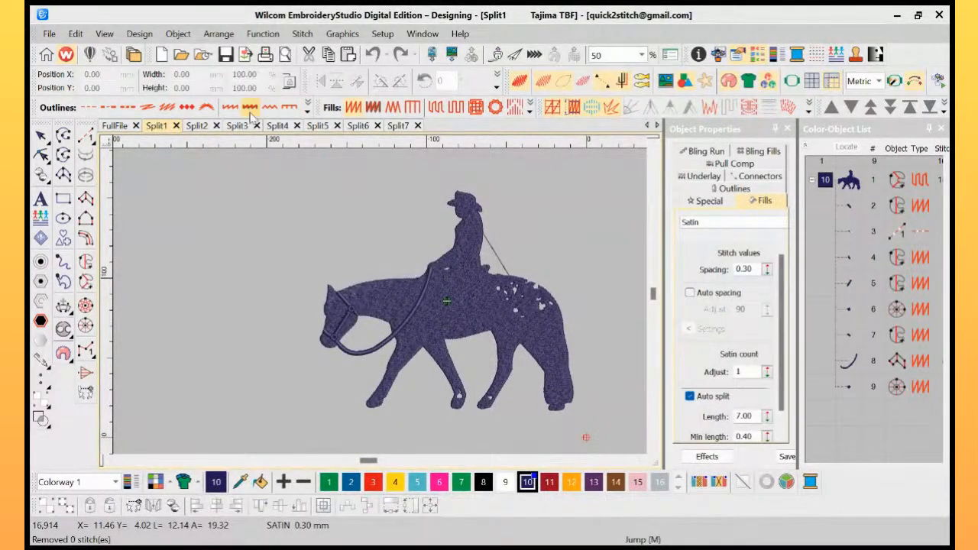
pyautogui.click(208, 127)
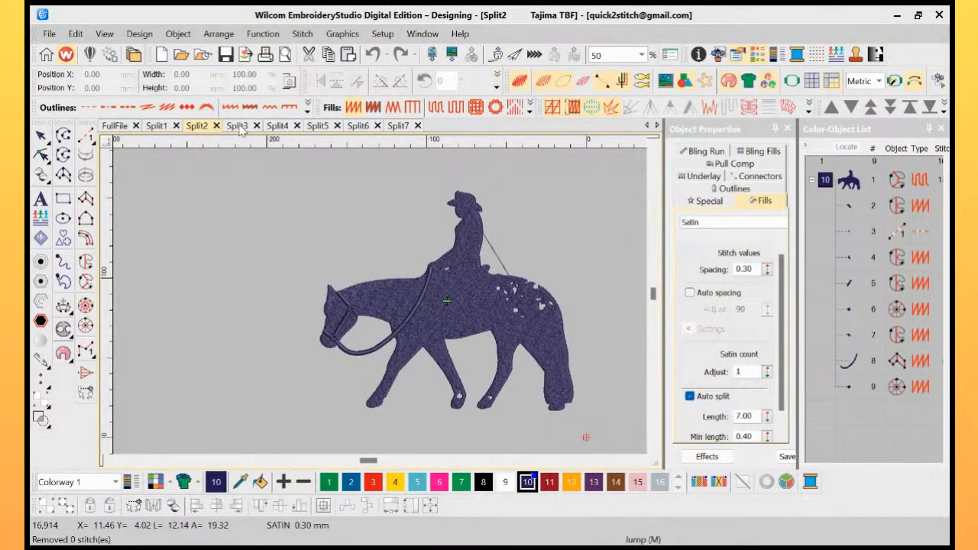
pyautogui.click(239, 127)
pyautogui.click(280, 127)
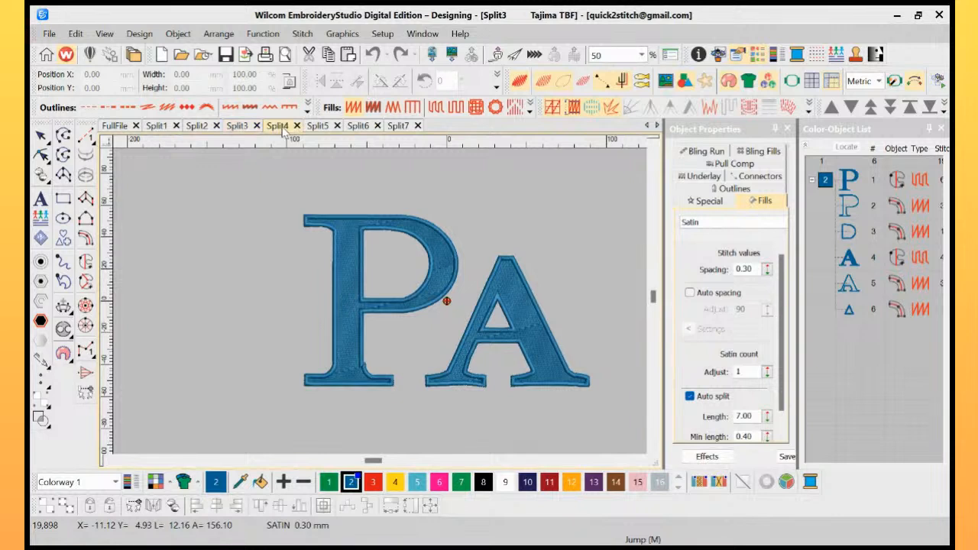
pyautogui.click(320, 129)
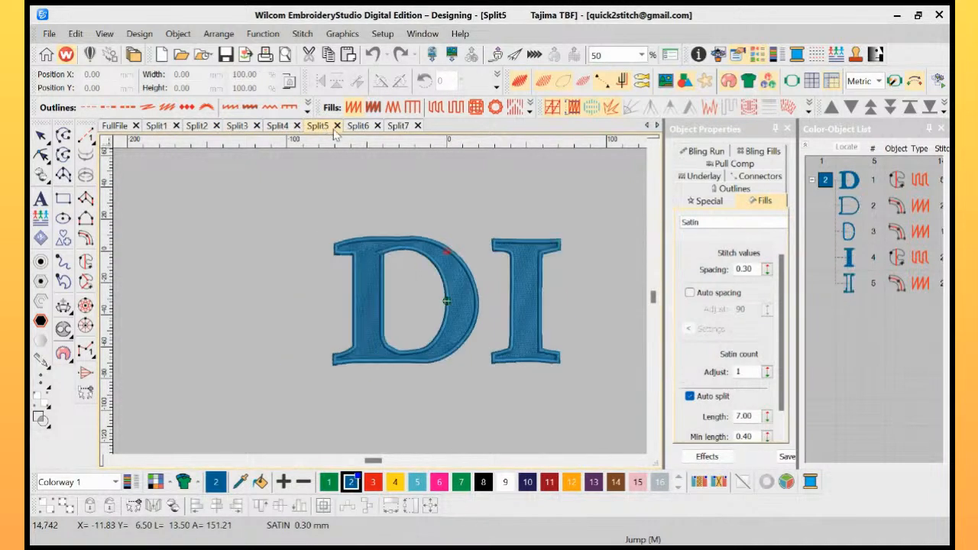
pyautogui.click(362, 129)
pyautogui.click(401, 128)
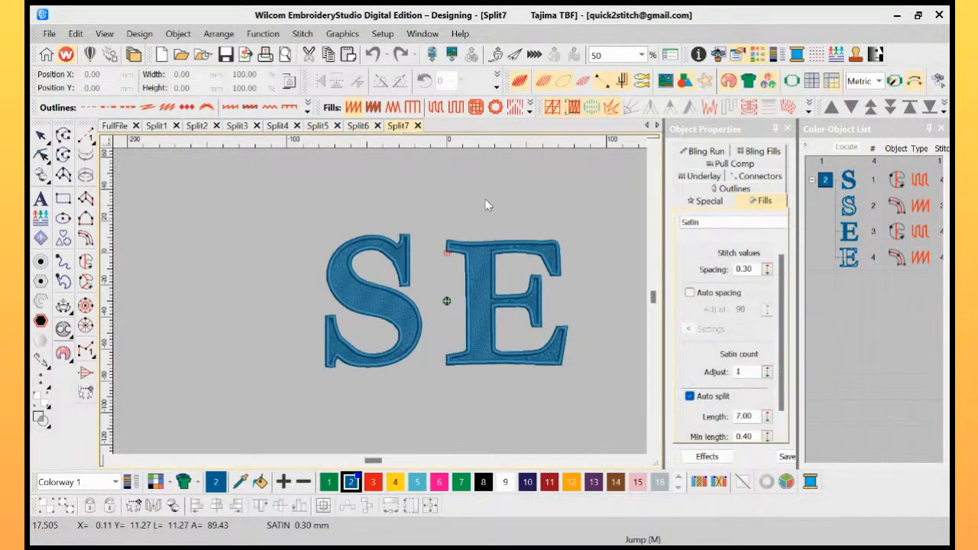